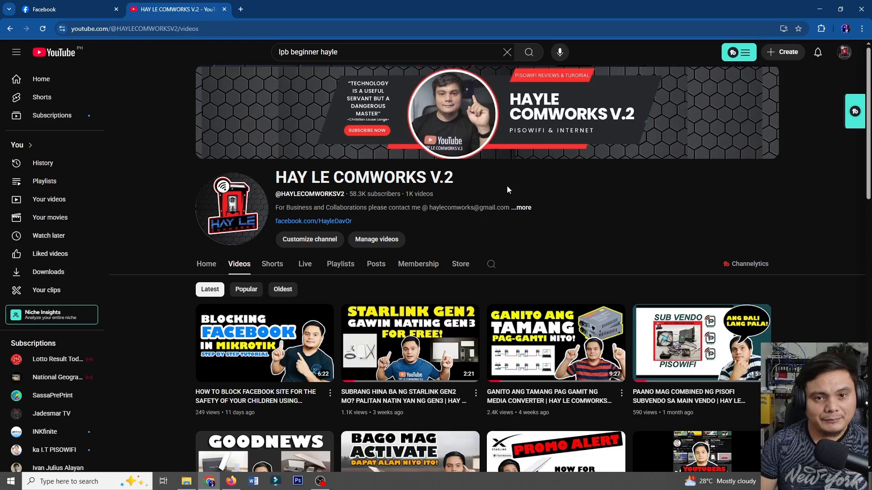
Log into the access point at 192.168.10.1 with the admin password.
{"action": "left_click", "coordinate": [241, 9]}
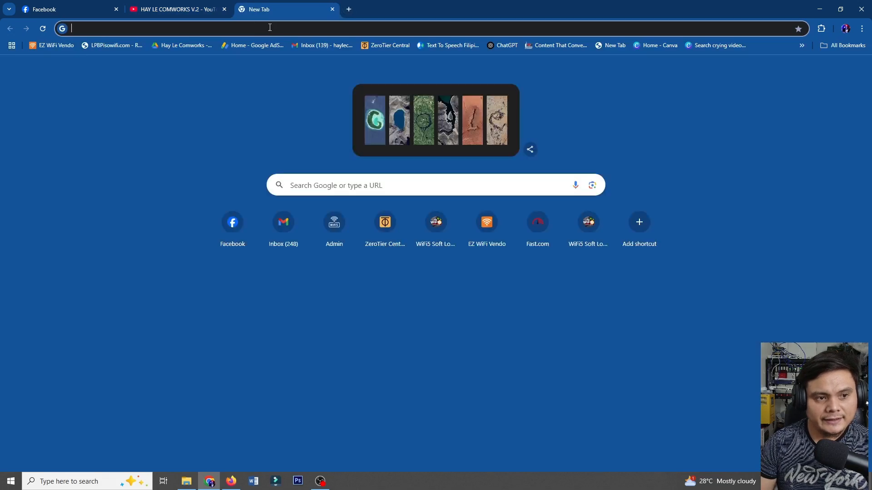
{"action": "type", "text": "192."}
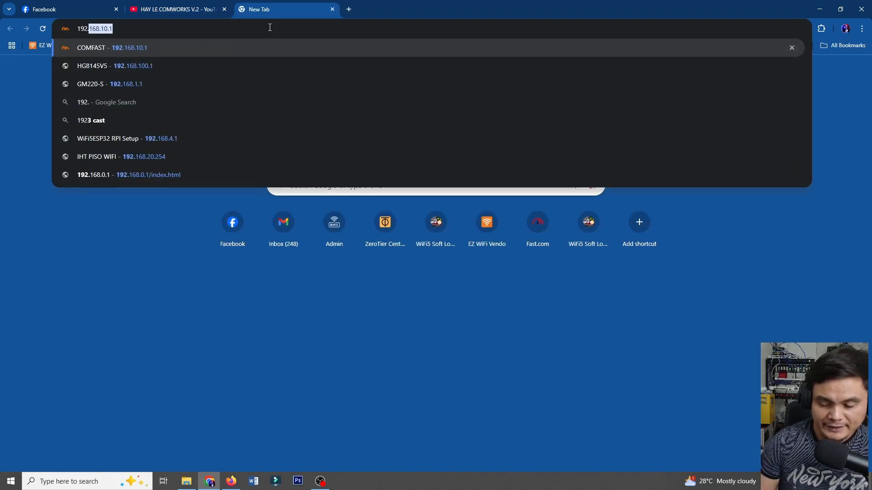
{"action": "type", "text": "168.10"}
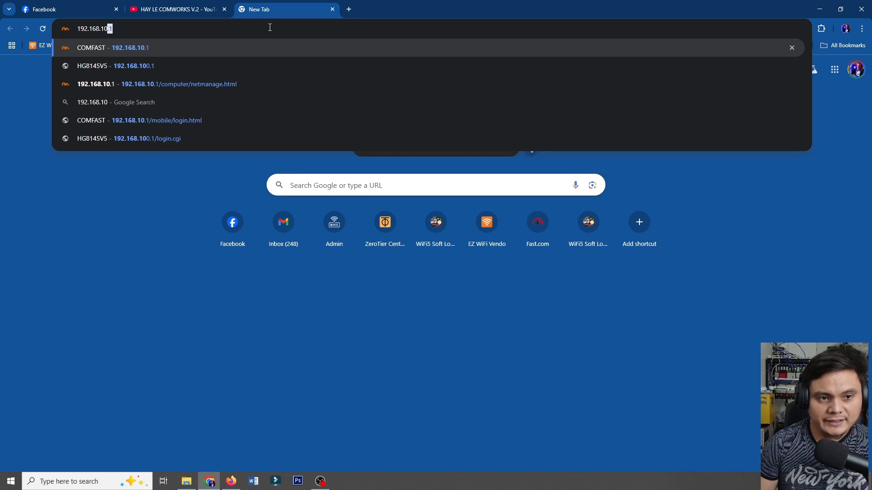
{"action": "type", "text": ".1"}
{"action": "key", "text": "Return"}
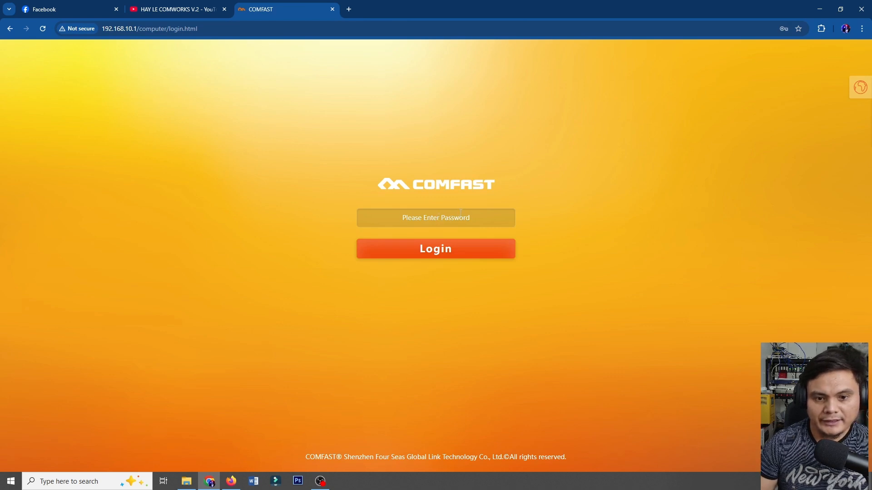
{"action": "left_click", "coordinate": [461, 212]}
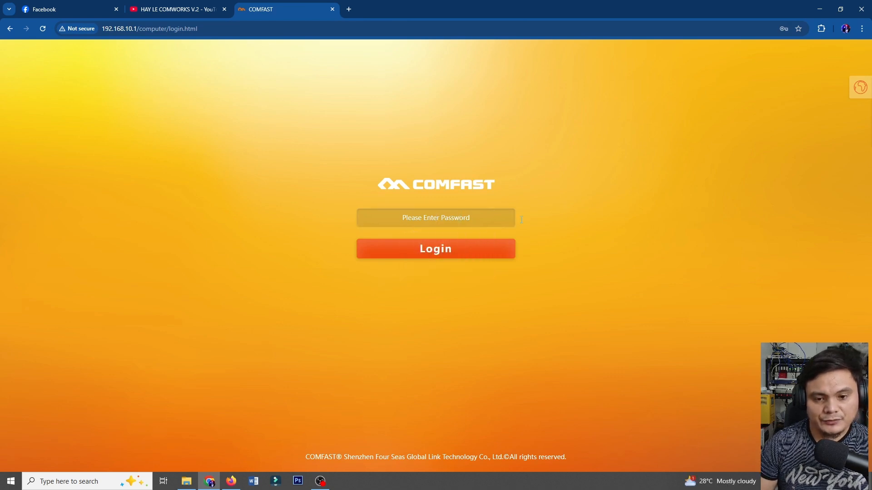
{"action": "left_click", "coordinate": [860, 94]}
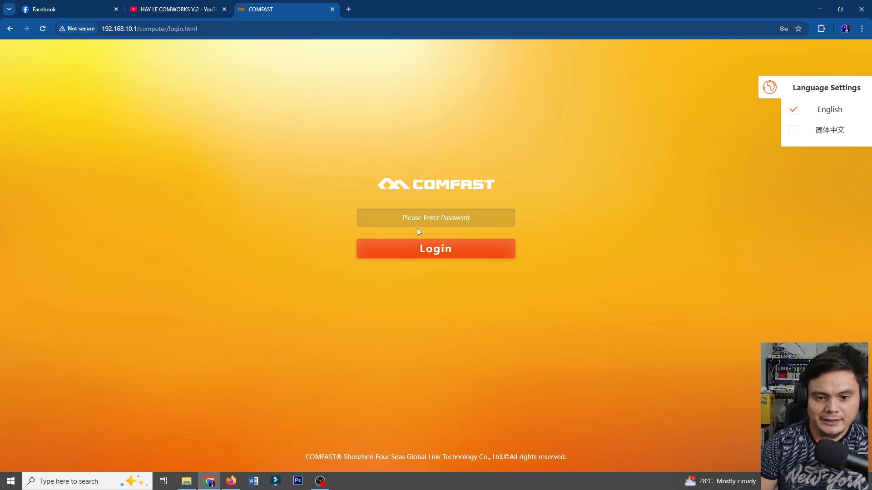
{"action": "left_click", "coordinate": [424, 218]}
{"action": "type", "text": "admi"}
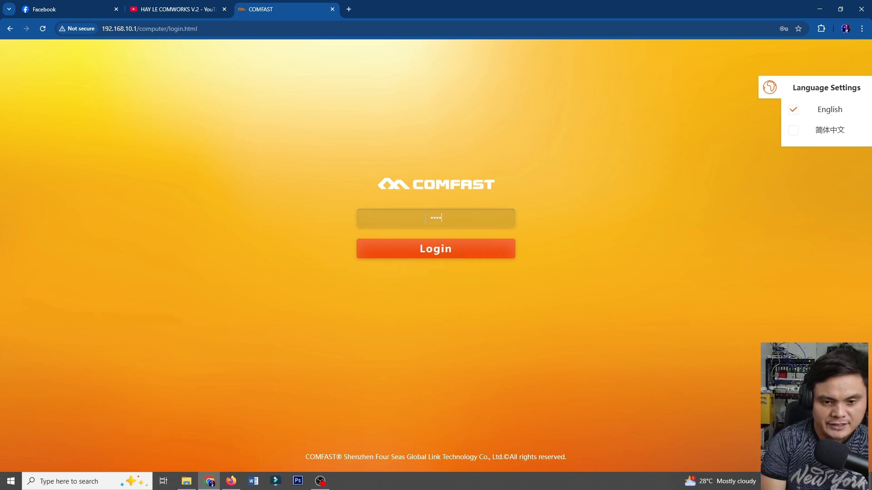
{"action": "key", "text": "Return"}
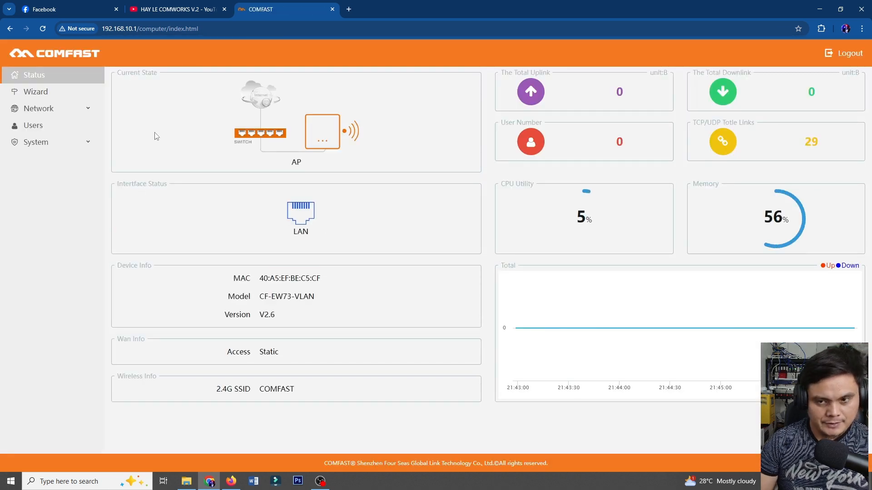
Go to Network > VLAN in the sidebar.
{"action": "left_click", "coordinate": [61, 112]}
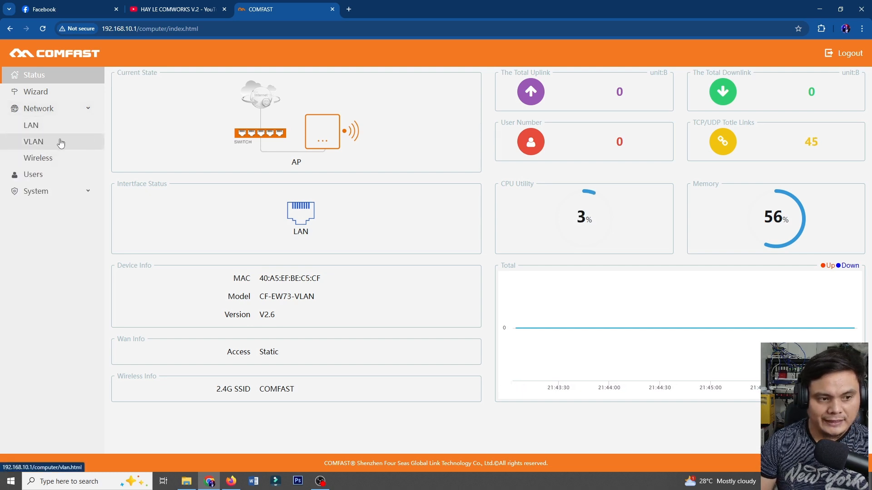
{"action": "left_click", "coordinate": [40, 145]}
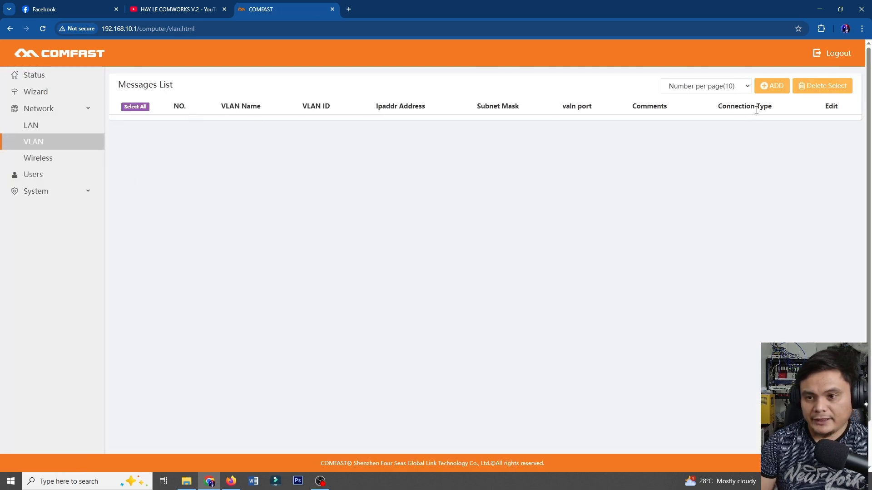
Add and save an Unmanaged VLAN with ID 88 on port LAN1.
{"action": "left_click", "coordinate": [775, 90]}
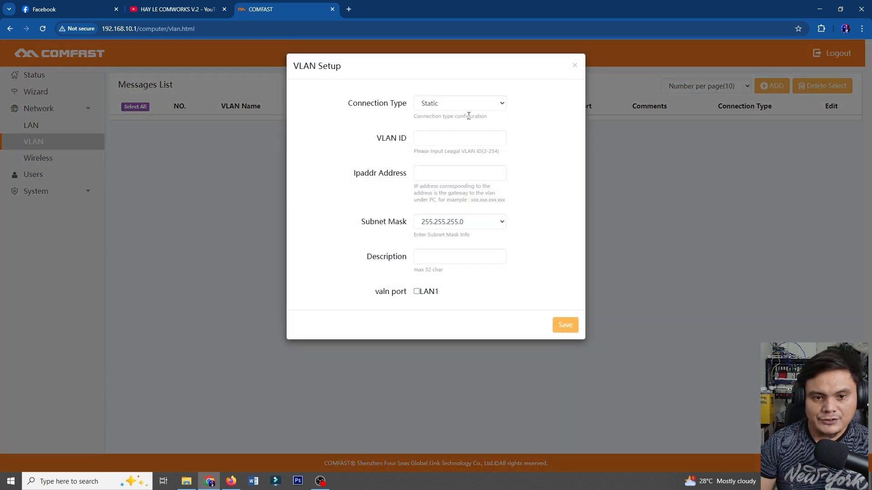
{"action": "left_click", "coordinate": [462, 105]}
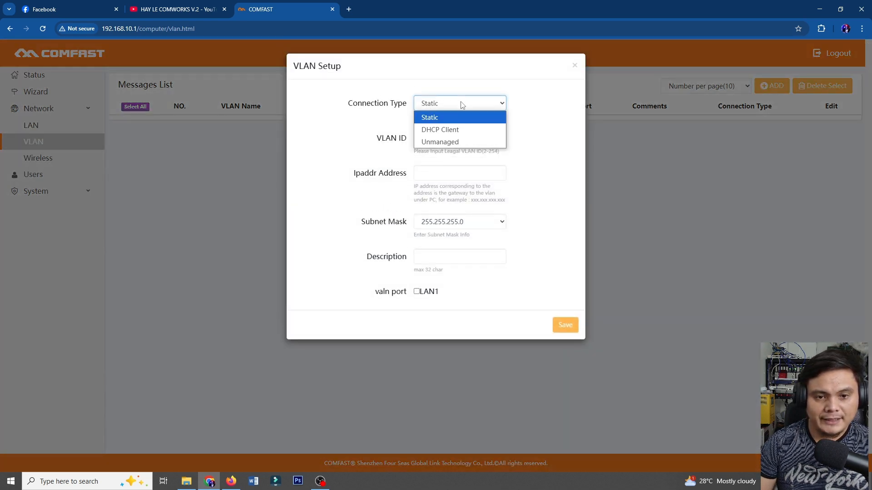
{"action": "left_click", "coordinate": [457, 141]}
{"action": "left_click", "coordinate": [450, 139]}
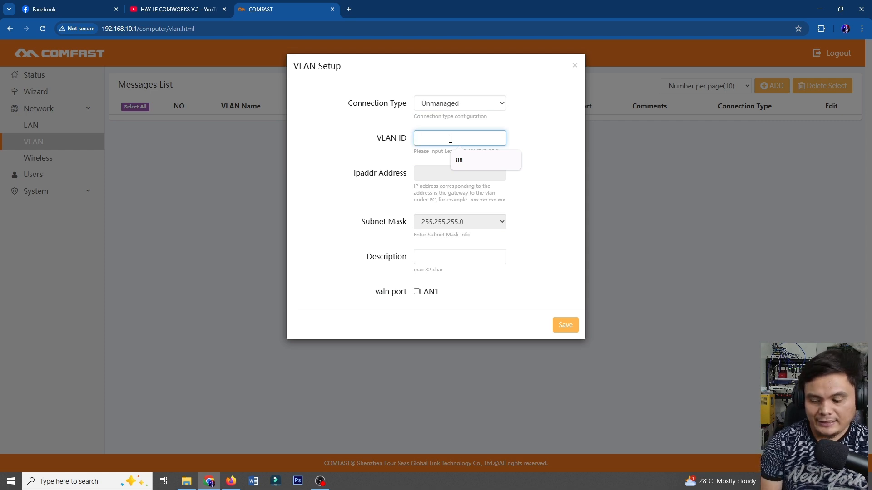
{"action": "type", "text": "13"}
{"action": "key", "text": "BackSpace"}
{"action": "key", "text": "BackSpace"}
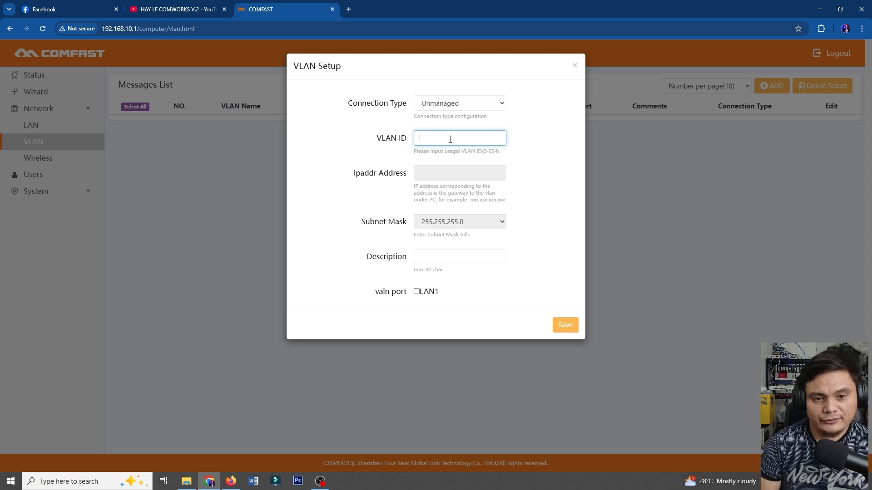
{"action": "type", "text": "40"}
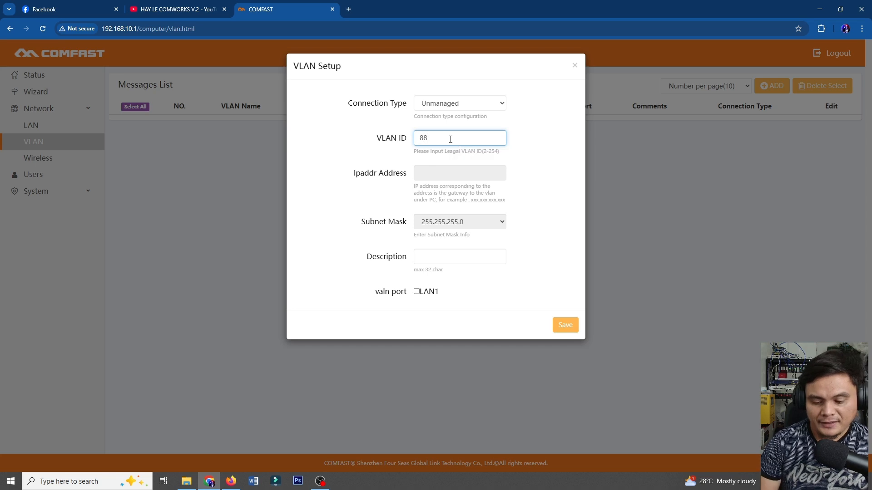
{"action": "key", "text": "BackSpace"}
{"action": "key", "text": "BackSpace"}
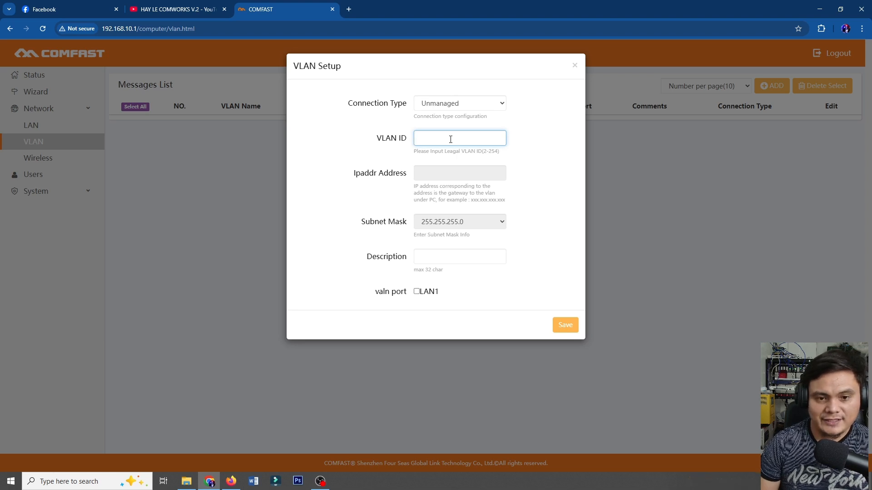
{"action": "type", "text": "88"}
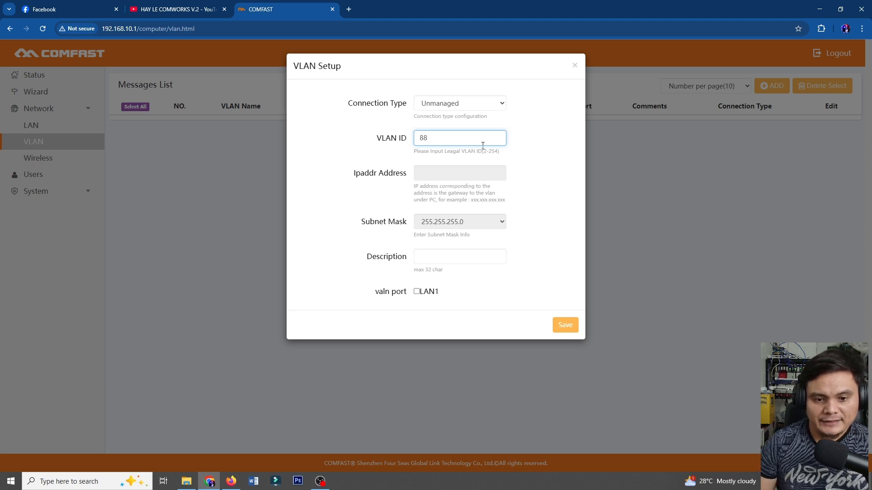
{"action": "left_click", "coordinate": [418, 292]}
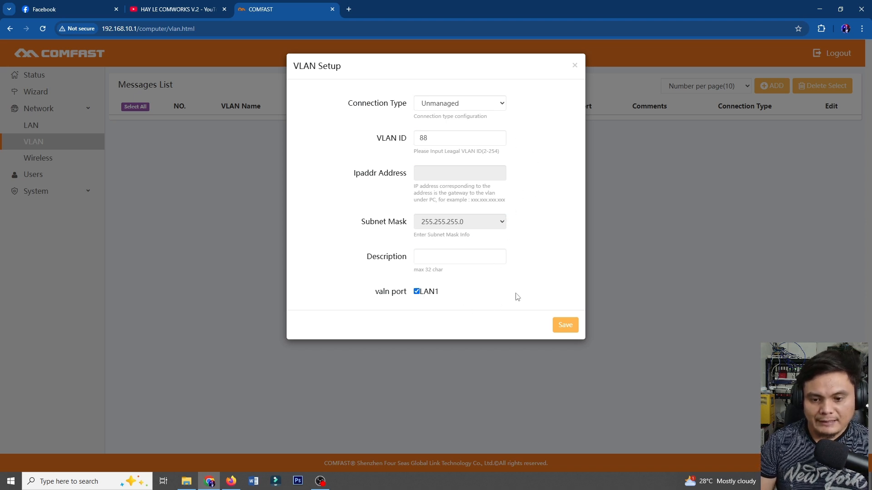
{"action": "left_click", "coordinate": [565, 326]}
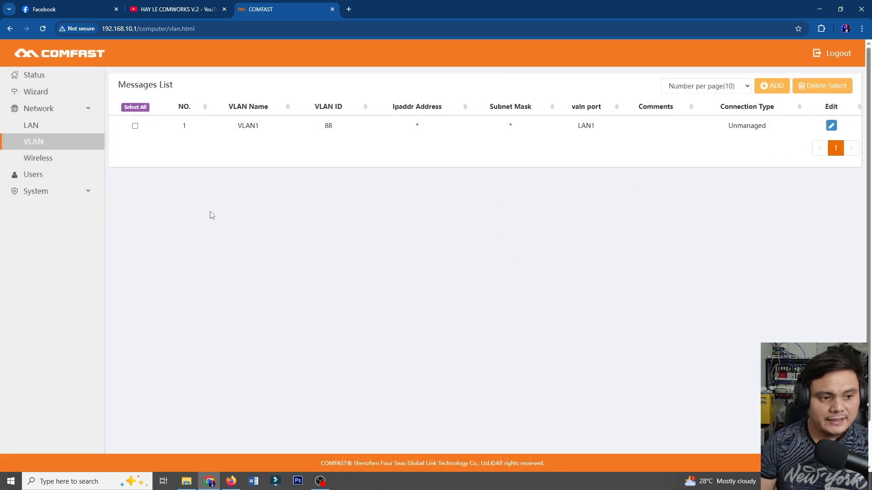
On the Wireless page, rename the first 2.4G SSID to 'COMFAST VLAN TESTING' and map it to VLAN1.
{"action": "left_click", "coordinate": [49, 164]}
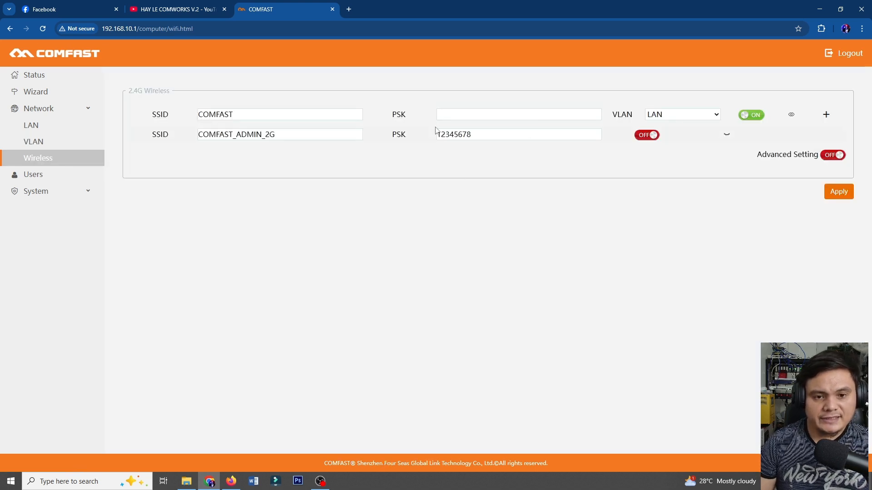
{"action": "double_click", "coordinate": [224, 117]}
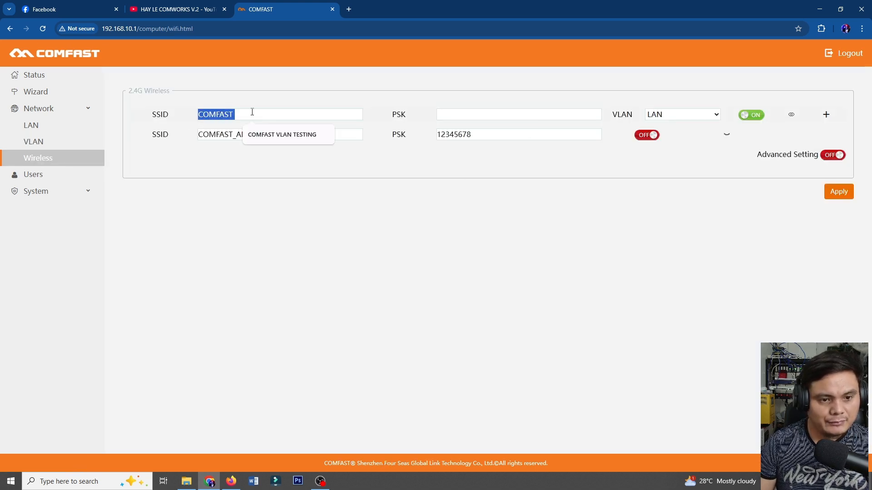
{"action": "left_click", "coordinate": [272, 136]}
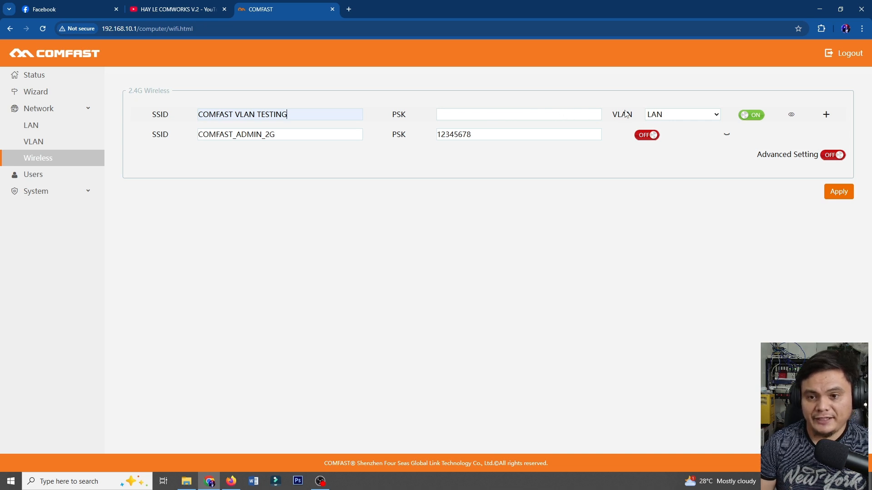
{"action": "left_click", "coordinate": [690, 116]}
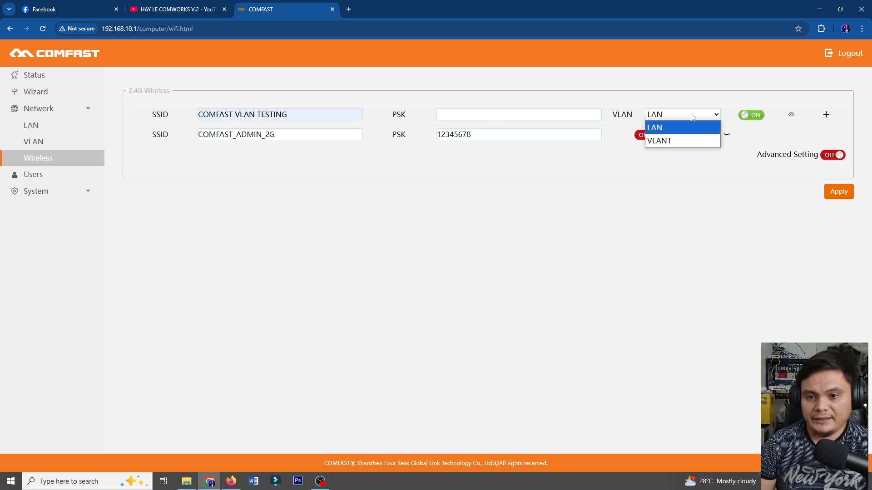
{"action": "left_click", "coordinate": [686, 139]}
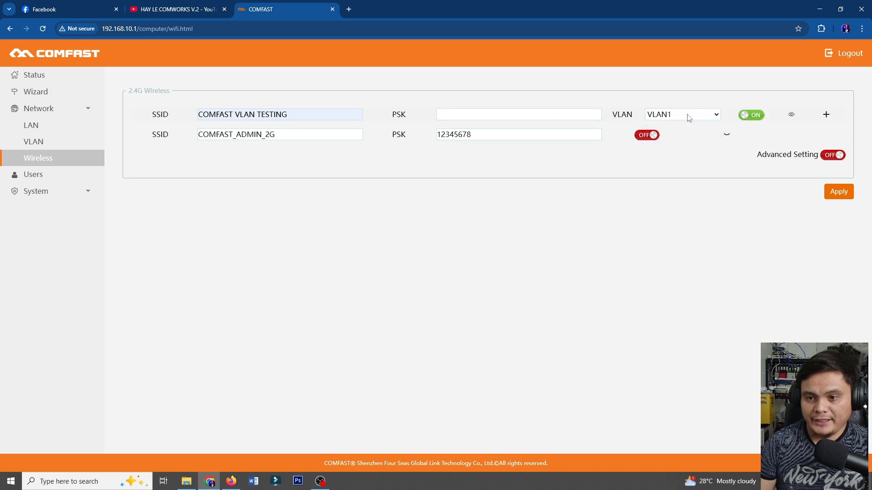
Apply the wireless settings, then switch back to the YouTube channel tab.
{"action": "left_click", "coordinate": [840, 192]}
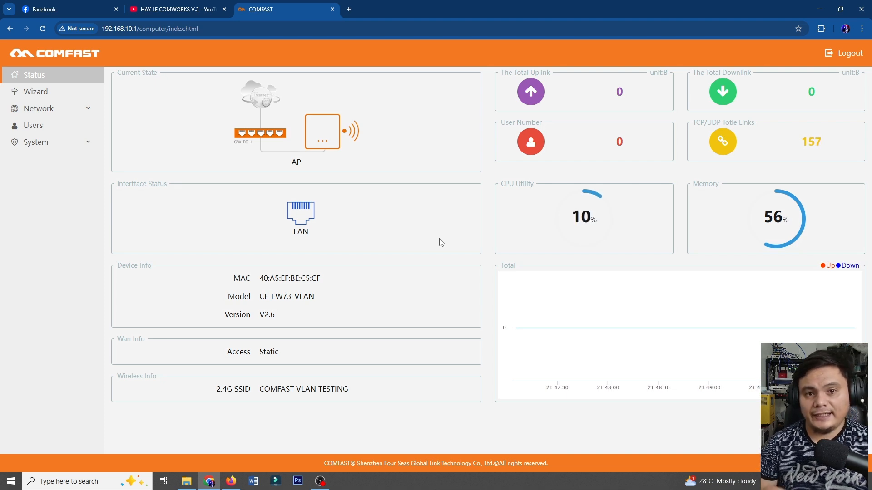
{"action": "left_click", "coordinate": [180, 4]}
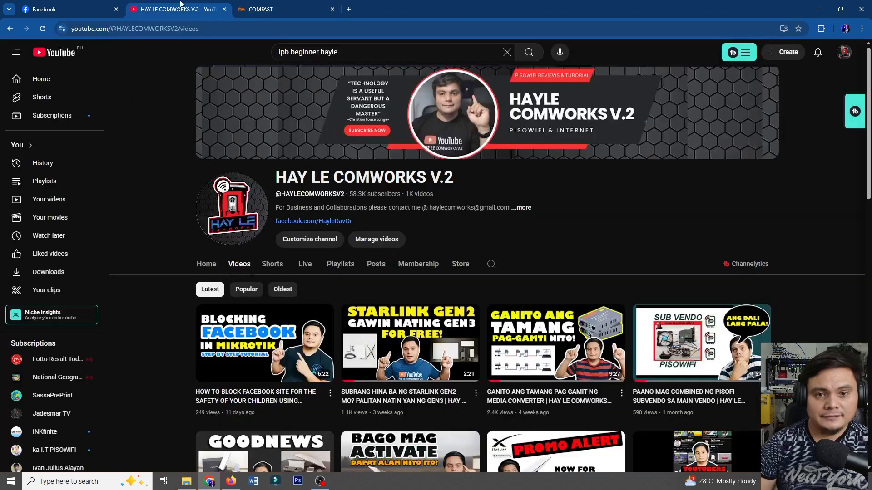